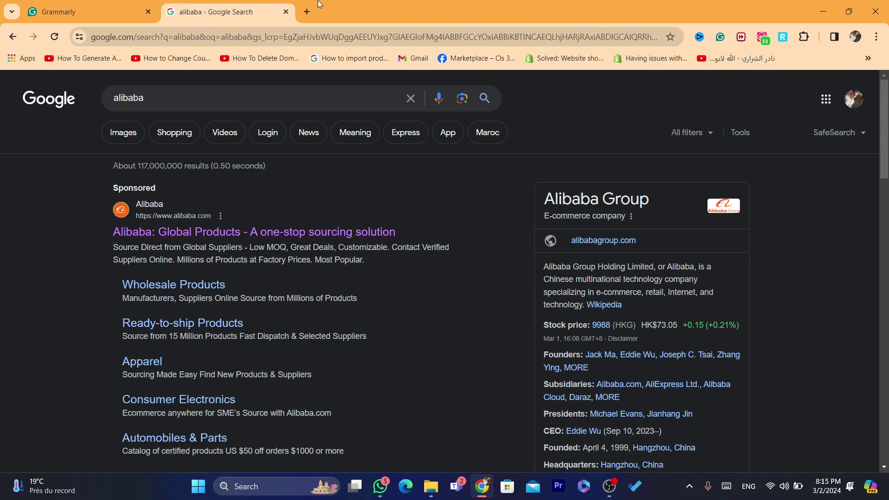
Open a new browser tab
{"action": "left_click", "coordinate": [307, 12]}
{"action": "type", "text": "s"}
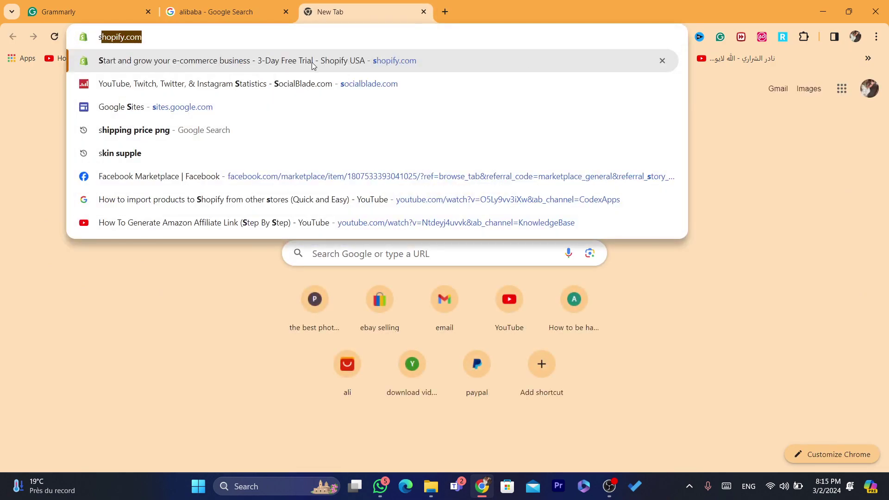
{"action": "type", "text": "o"}
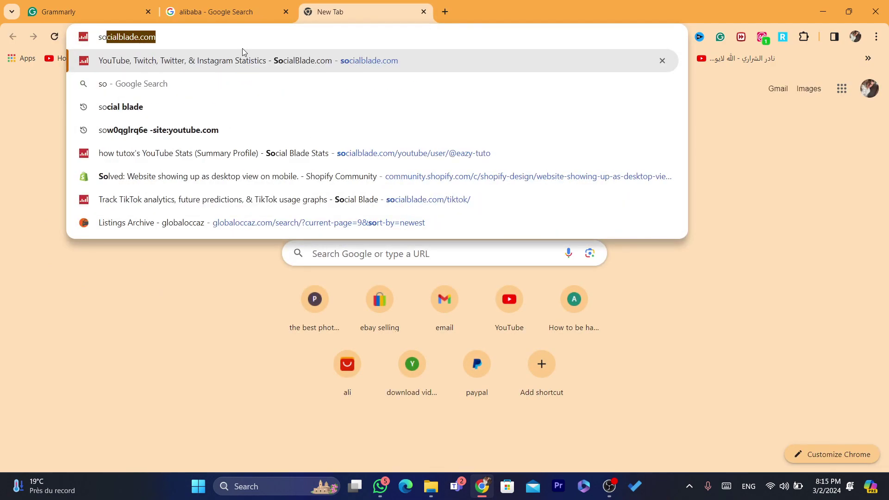
{"action": "left_click", "coordinate": [153, 176]}
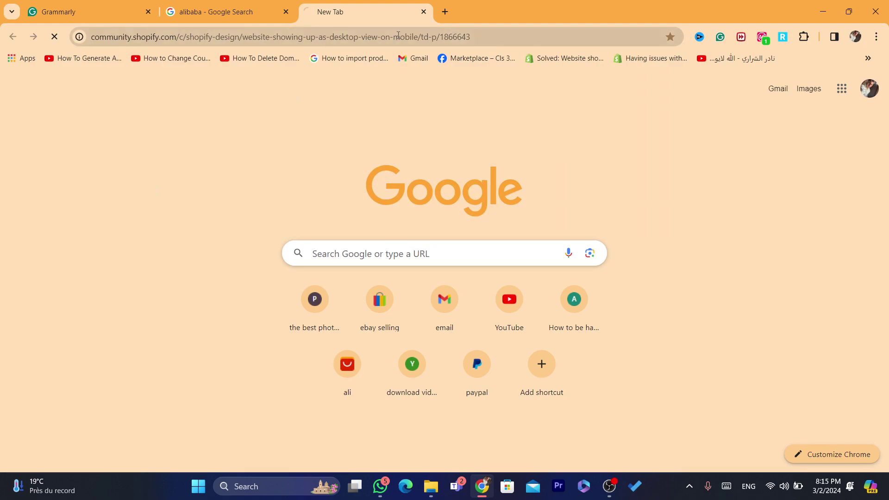
Go to shopify.com, log in and open the example store's admin
{"action": "left_click", "coordinate": [373, 37]}
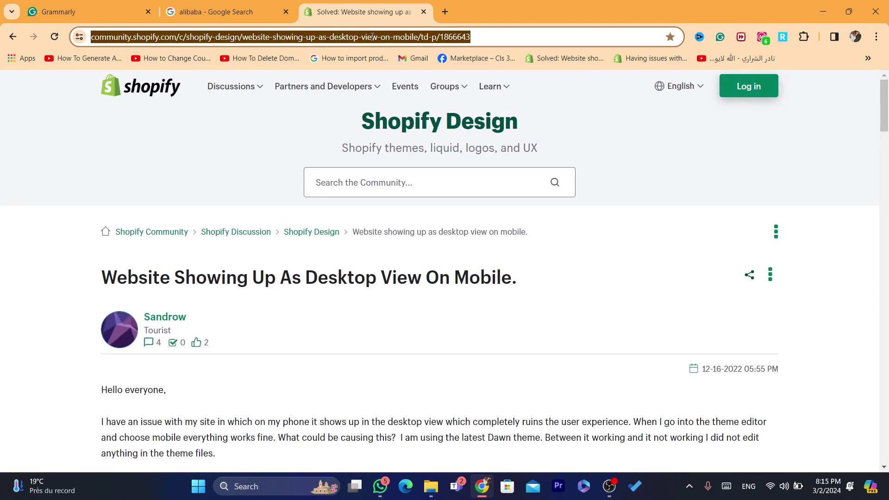
{"action": "type", "text": "shopify.com"}
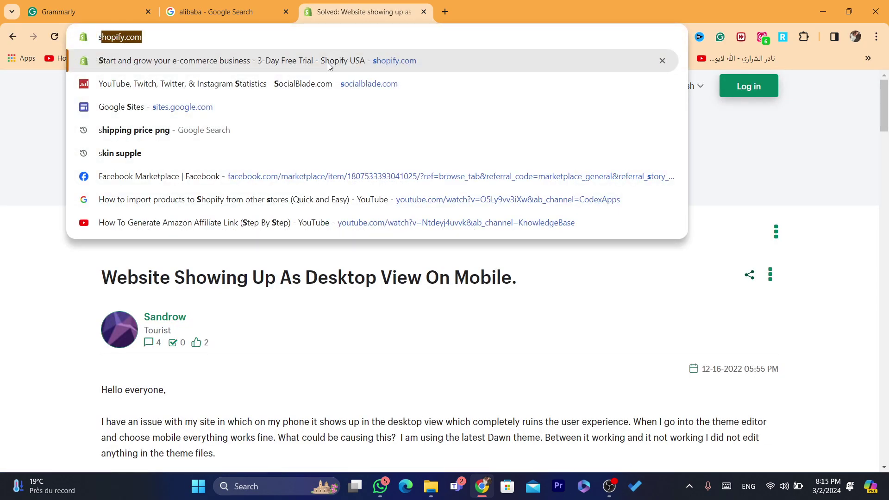
{"action": "left_click", "coordinate": [328, 62]}
{"action": "left_click", "coordinate": [360, 37]}
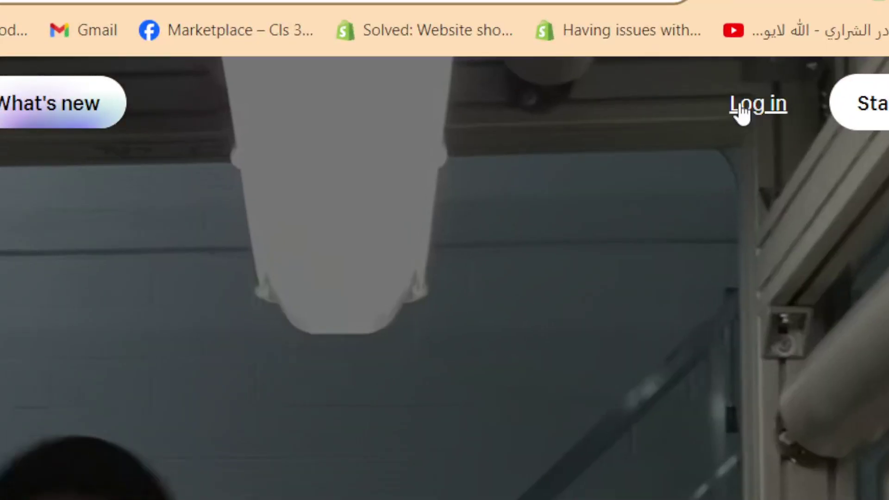
{"action": "left_click", "coordinate": [741, 107]}
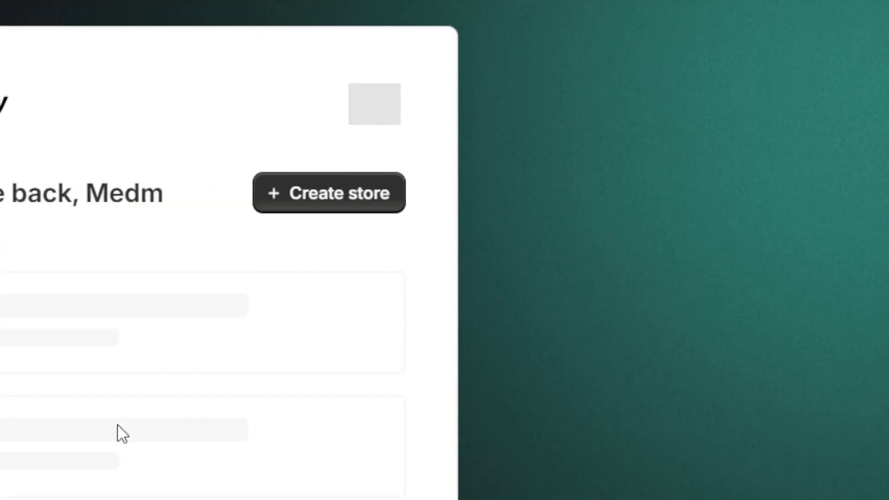
{"action": "left_click", "coordinate": [381, 252]}
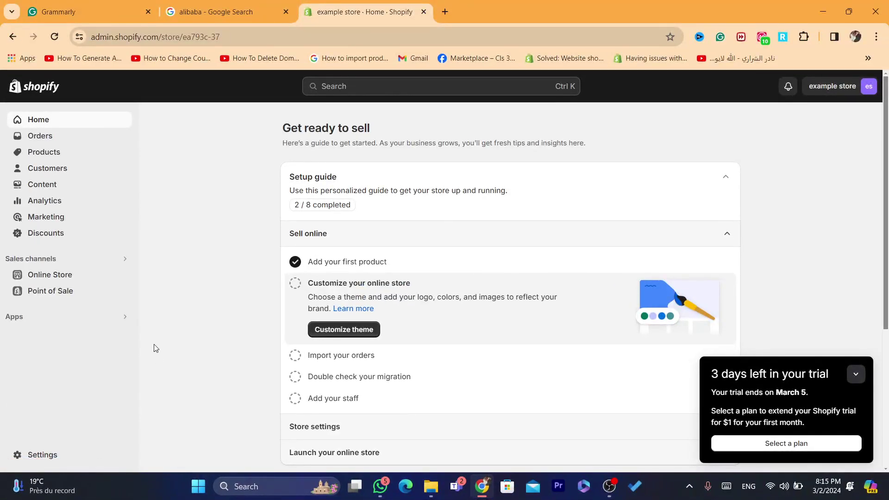
Open the Shopify App Store from the store's apps and sales channels settings and place its tab before the store admin tab
{"action": "left_click", "coordinate": [43, 455]}
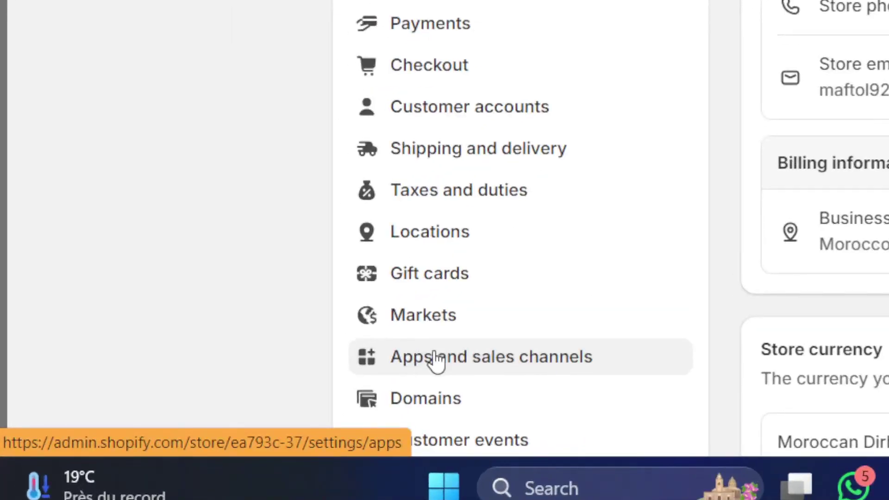
{"action": "left_click", "coordinate": [437, 360]}
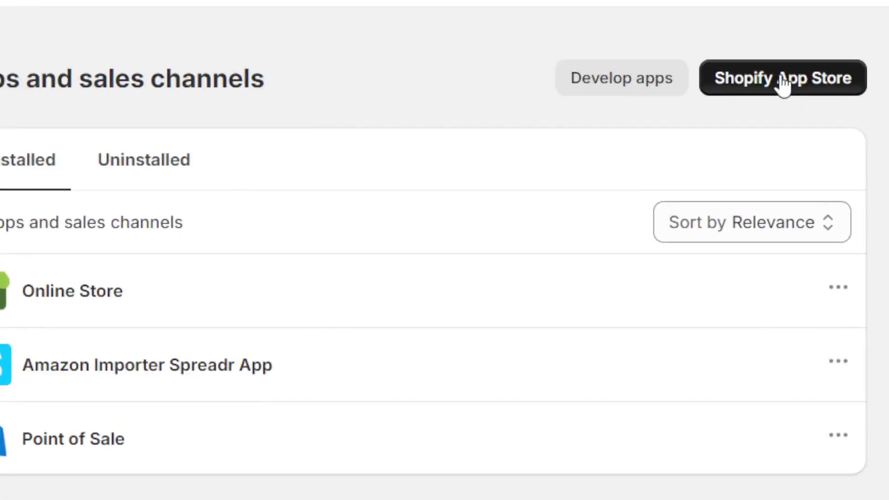
{"action": "left_click", "coordinate": [724, 141]}
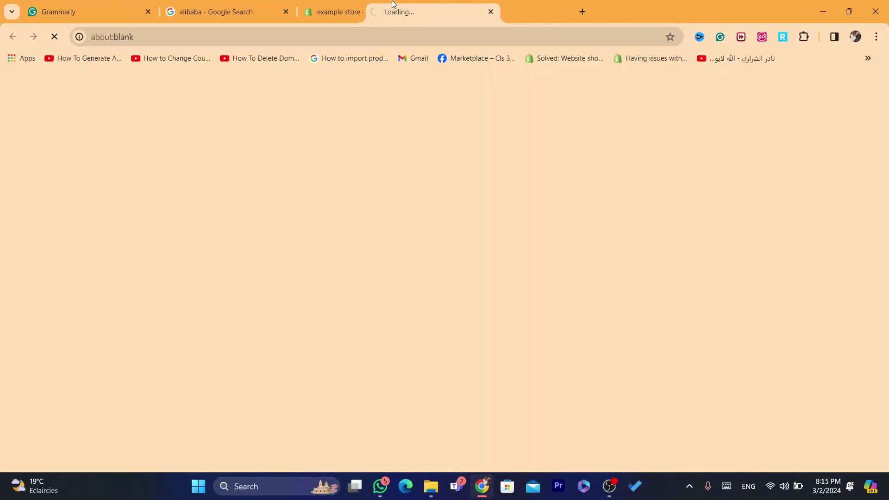
{"action": "left_click_drag", "start_coordinate": [393, 4], "coordinate": [327, 6]}
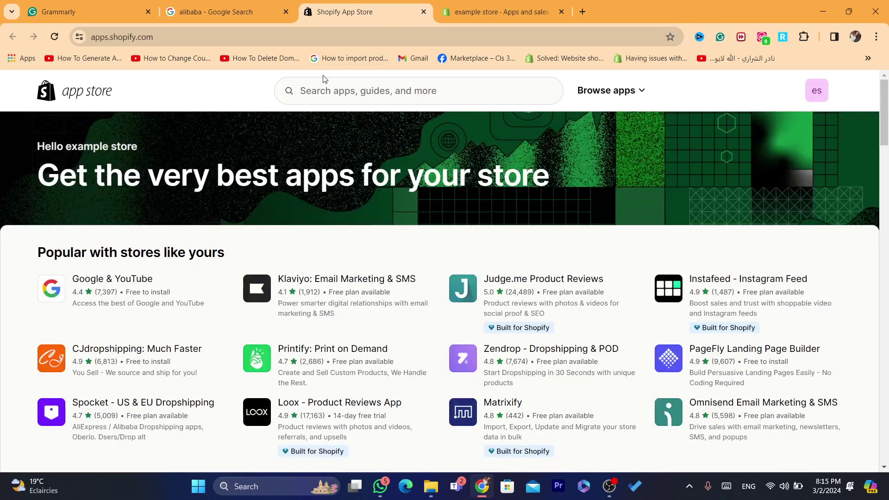
Search the Shopify App Store for "alibaba" and open the Dropshipping-Alibaba Official app page
{"action": "left_click", "coordinate": [325, 82]}
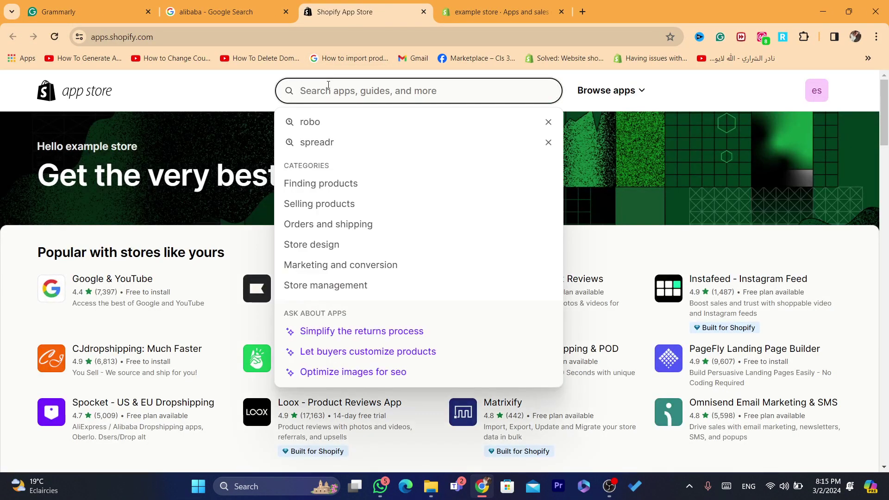
{"action": "type", "text": "alibaba"}
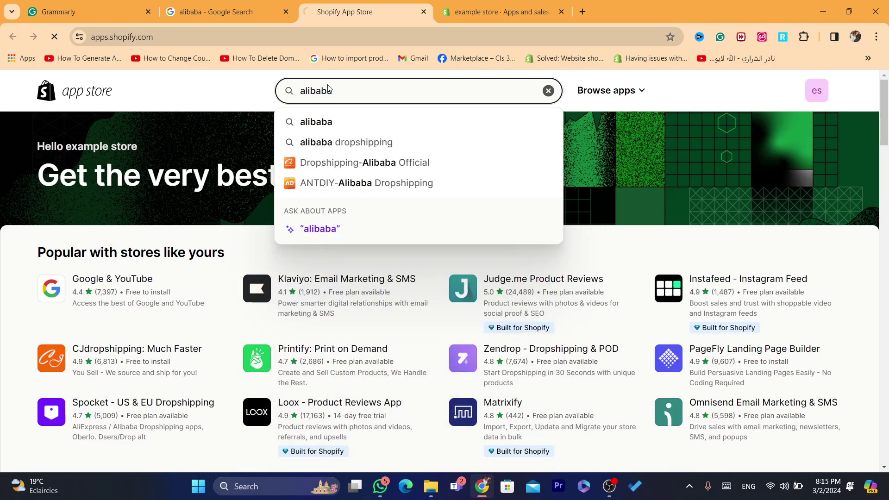
{"action": "key", "text": "Return"}
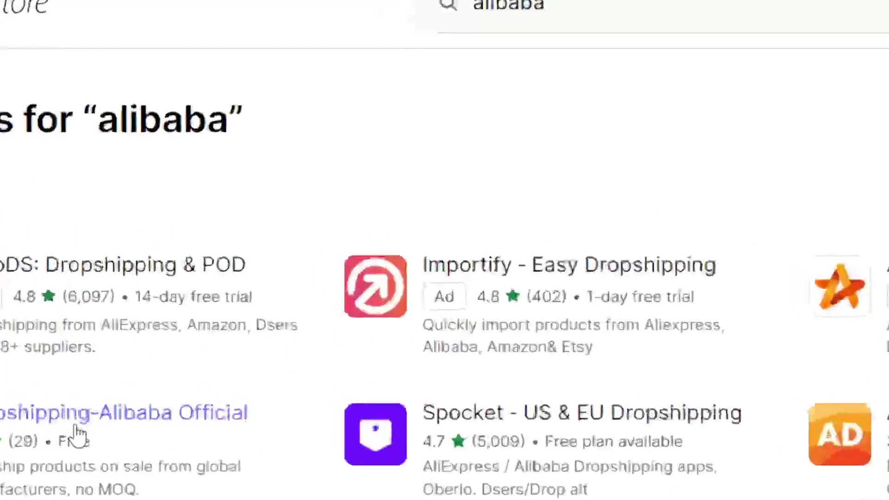
{"action": "left_click", "coordinate": [77, 433]}
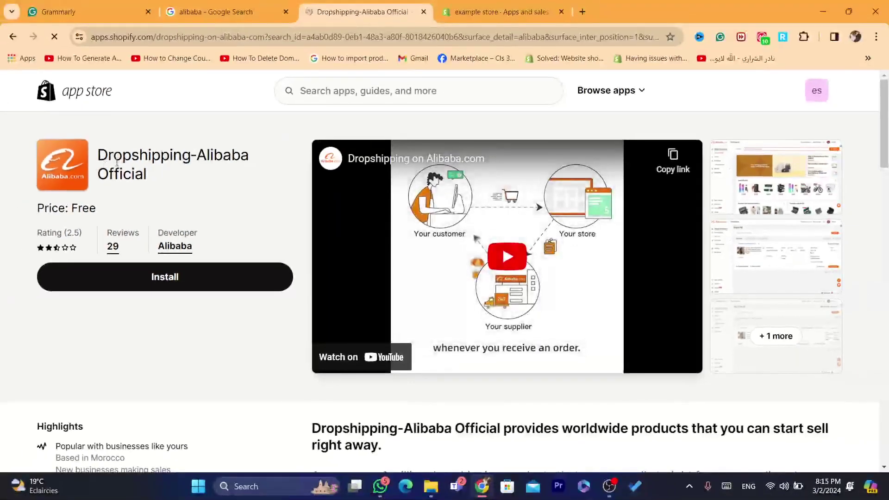
Start installing the Dropshipping-Alibaba Official app on the store
{"action": "left_click_drag", "start_coordinate": [109, 160], "coordinate": [190, 177]}
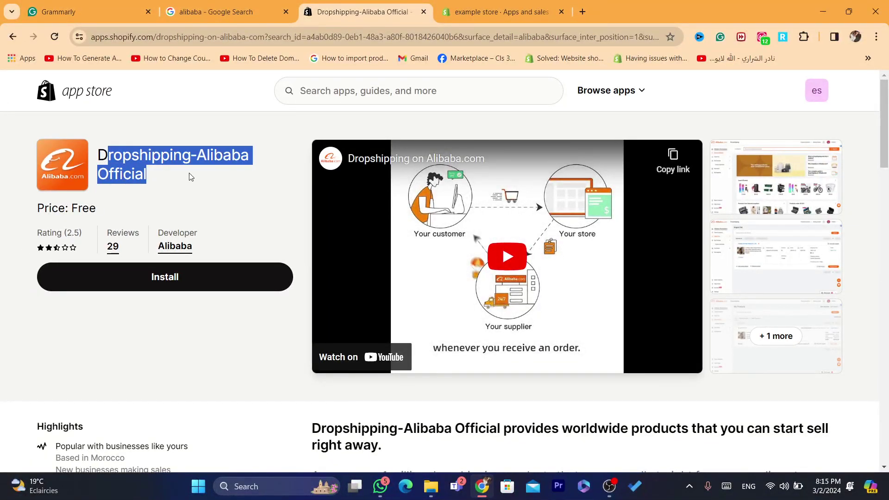
{"action": "left_click", "coordinate": [189, 176]}
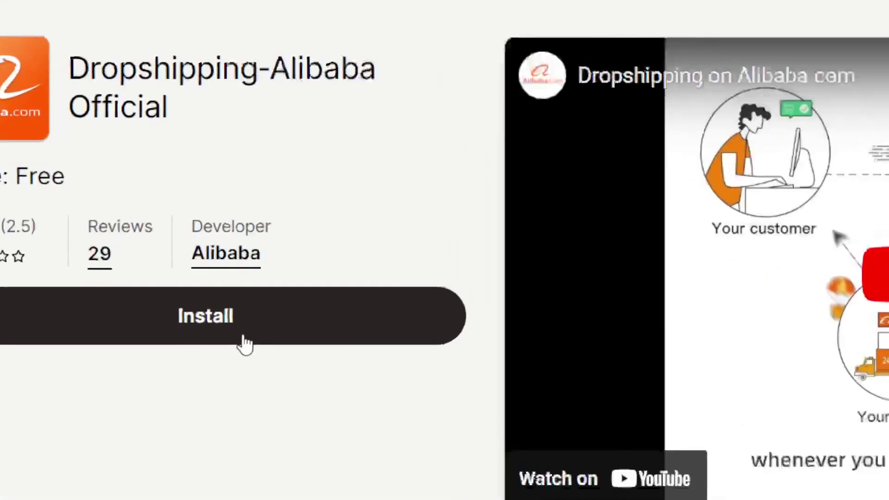
{"action": "left_click", "coordinate": [188, 284]}
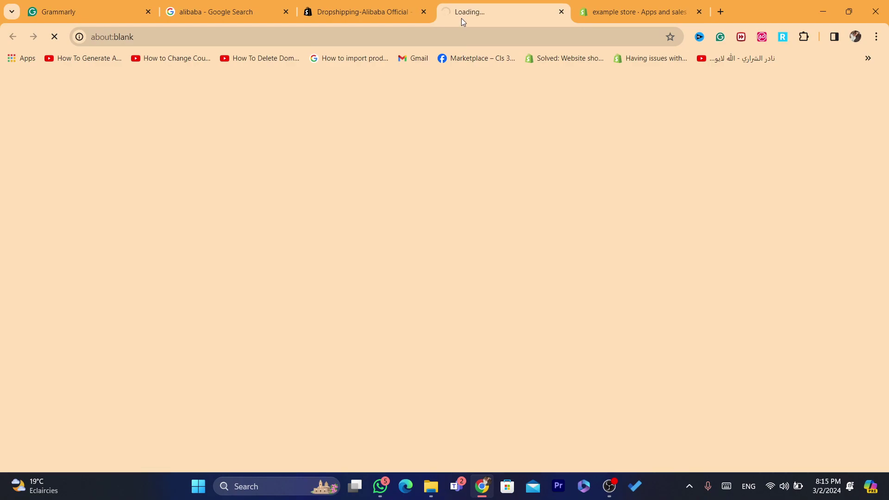
Return to the app's store page and read its description, including product range, suppliers and syncing
{"action": "left_click", "coordinate": [403, 9]}
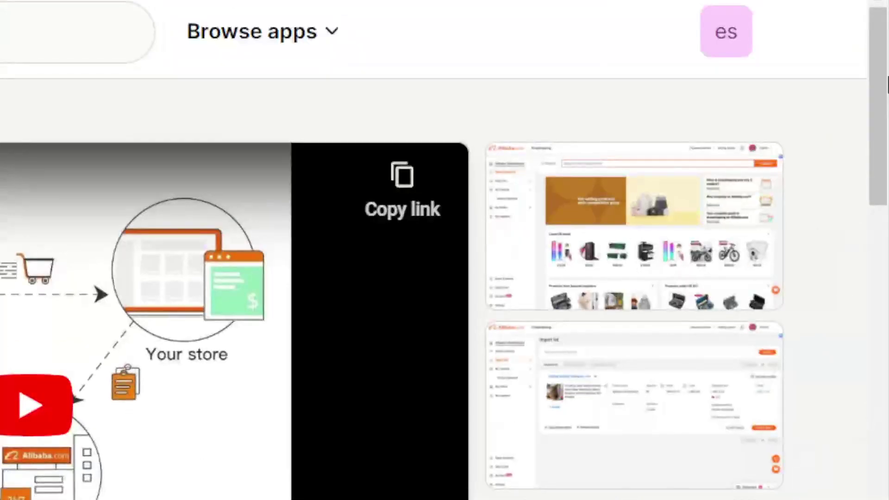
{"action": "scroll", "coordinate": [433, 325], "scroll_direction": "down", "scroll_amount": 5}
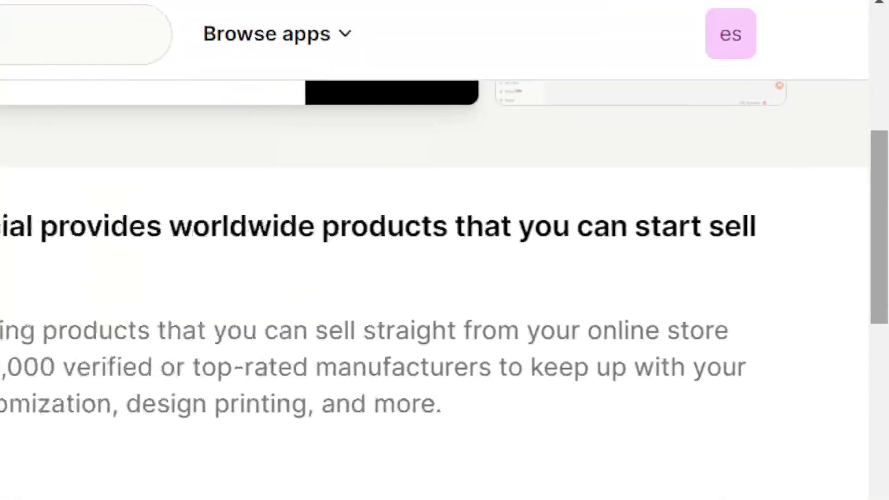
{"action": "left_click_drag", "start_coordinate": [309, 225], "coordinate": [481, 238]}
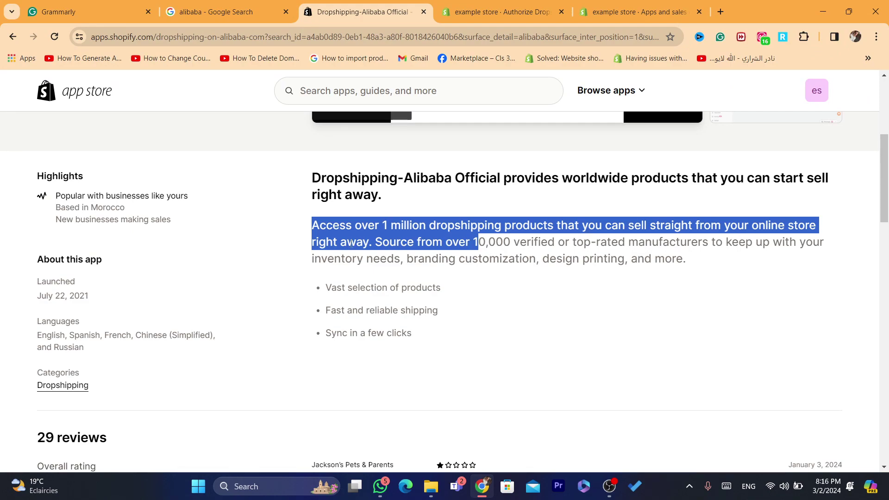
{"action": "left_click", "coordinate": [419, 242]}
{"action": "left_click_drag", "start_coordinate": [439, 239], "coordinate": [535, 247]}
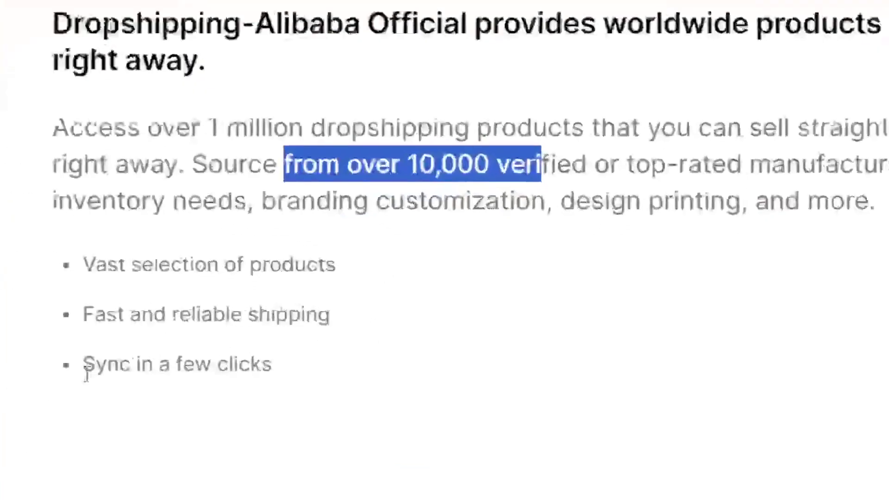
{"action": "left_click_drag", "start_coordinate": [195, 349], "coordinate": [397, 355]}
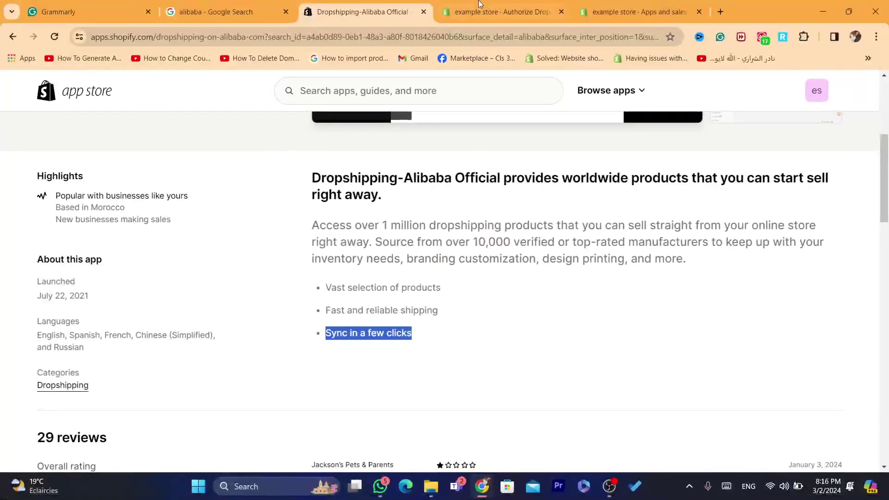
Go back to the authorization page and approve the installation with the requested access to personal and store data
{"action": "left_click", "coordinate": [480, 4]}
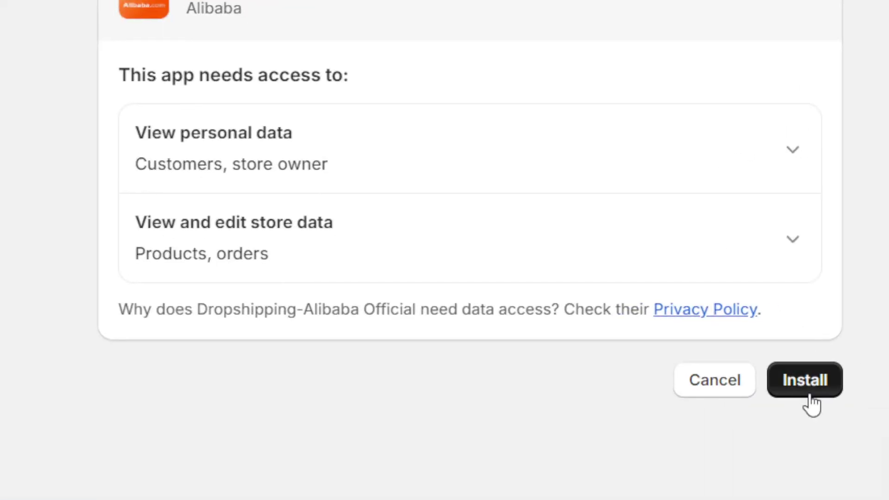
{"action": "left_click", "coordinate": [660, 340]}
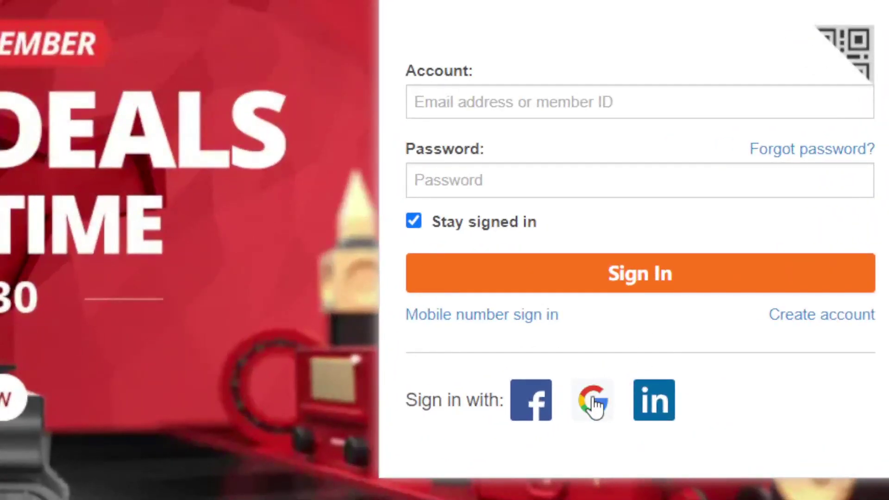
Sign in to Alibaba.com, trying the listed Google account and continuing with the previously used Facebook account
{"action": "left_click", "coordinate": [594, 402]}
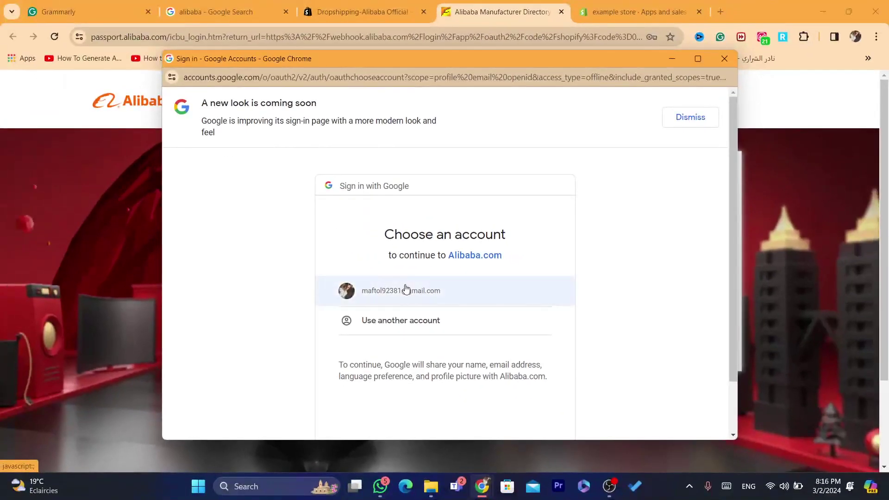
{"action": "left_click", "coordinate": [406, 289]}
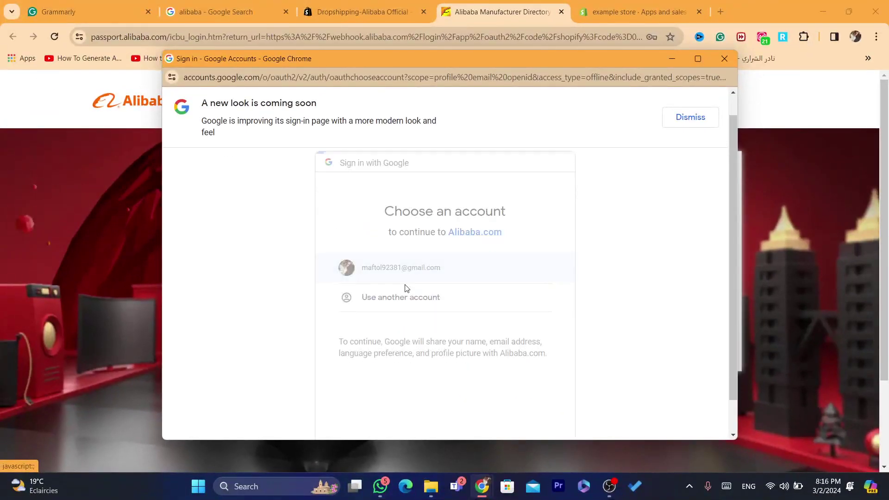
{"action": "left_click", "coordinate": [415, 41]}
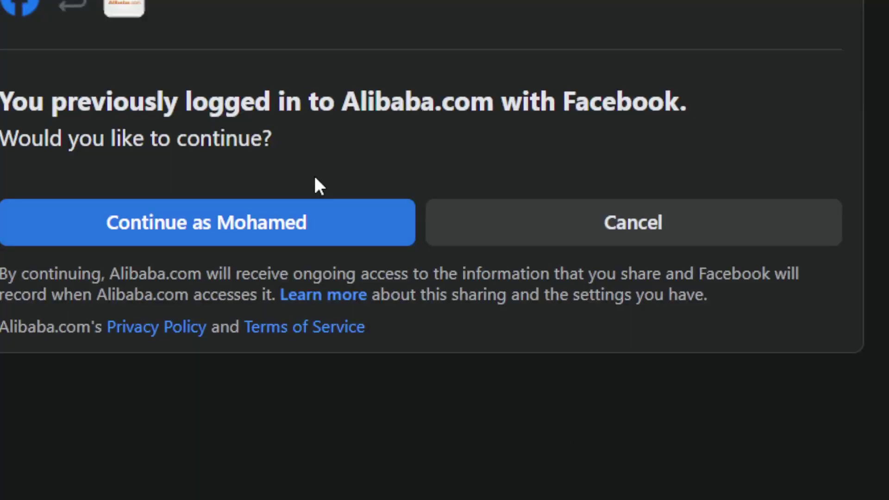
{"action": "left_click", "coordinate": [241, 204]}
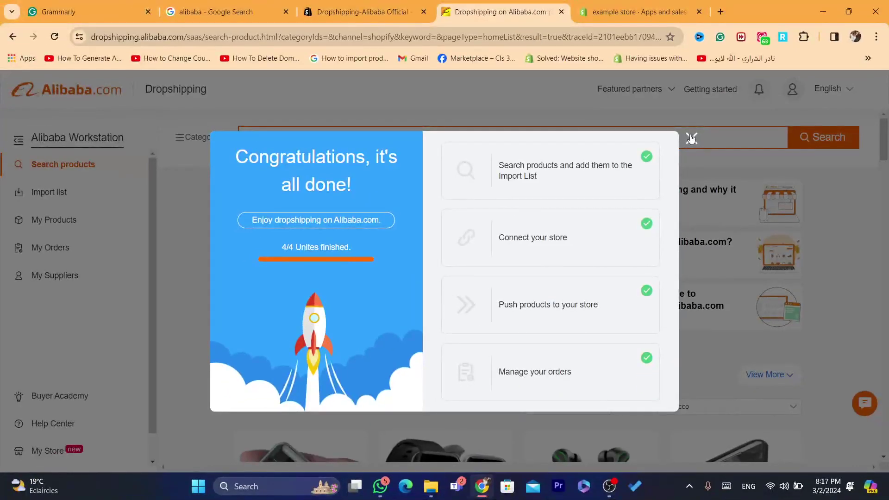
Close the onboarding checklist and look over the dropshipping product search page
{"action": "left_click", "coordinate": [691, 139]}
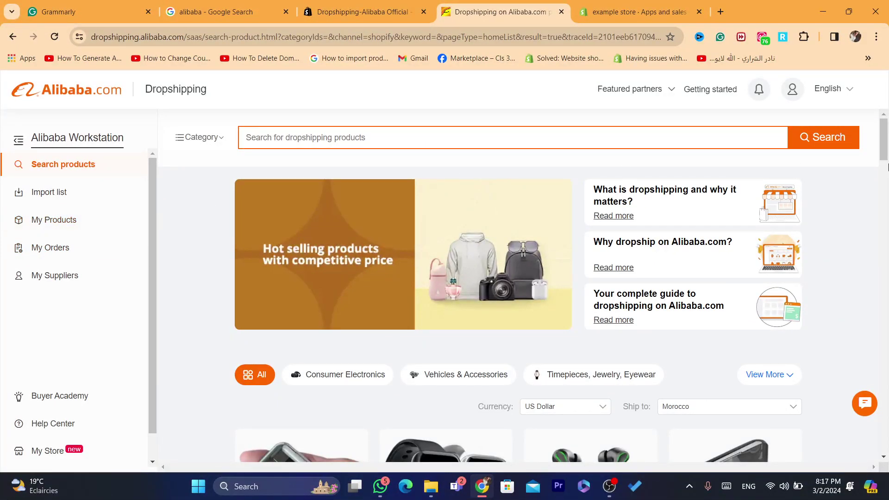
{"action": "scroll", "coordinate": [888, 167], "scroll_direction": "down", "scroll_amount": 8}
{"action": "scroll", "coordinate": [877, 136], "scroll_direction": "up", "scroll_amount": 8}
Open the import list and dismiss the tip about editing product details
{"action": "left_click", "coordinate": [43, 191]}
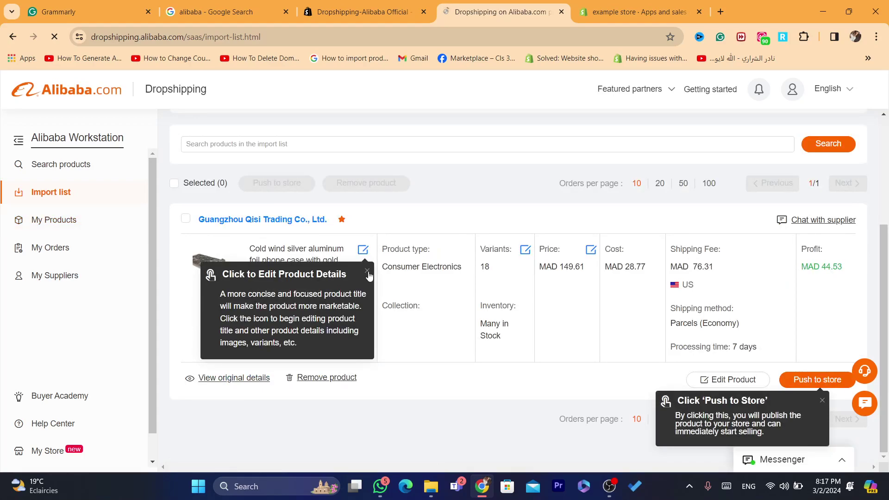
{"action": "left_click", "coordinate": [368, 273]}
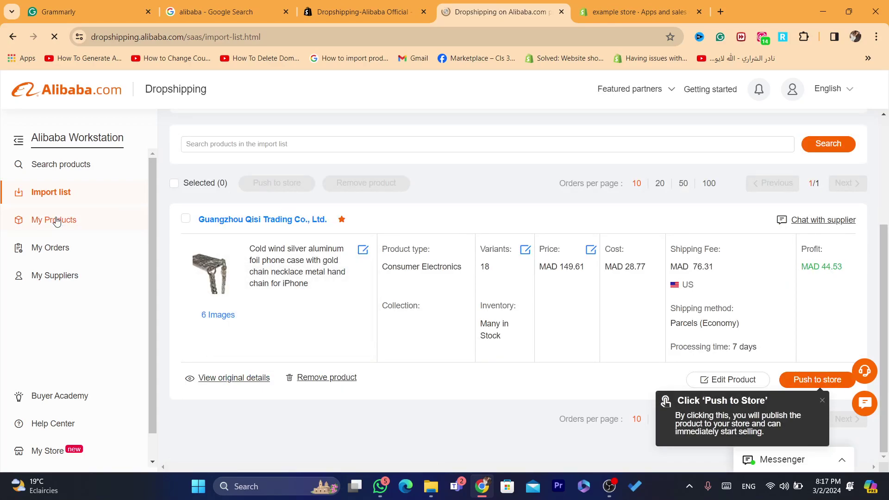
Open My Products and look through the listed store products
{"action": "left_click", "coordinate": [57, 221]}
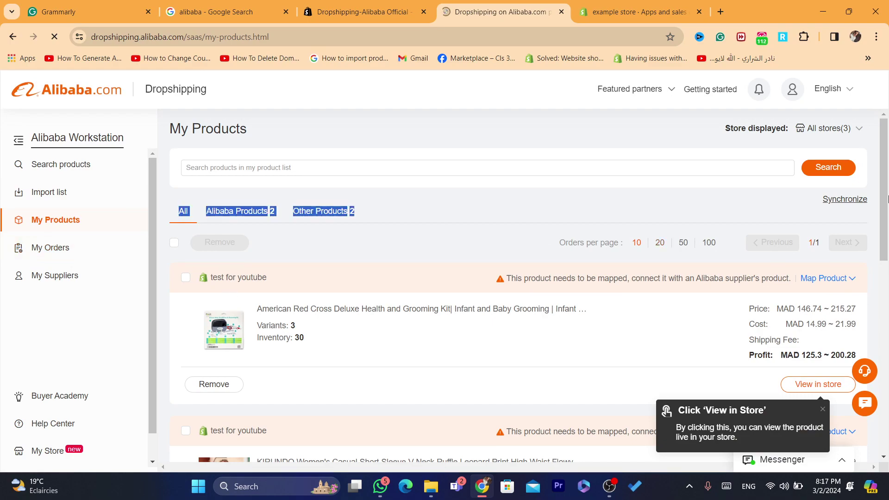
{"action": "left_click_drag", "start_coordinate": [886, 191], "coordinate": [887, 333]}
{"action": "scroll", "coordinate": [887, 333], "scroll_direction": "up", "scroll_amount": 10}
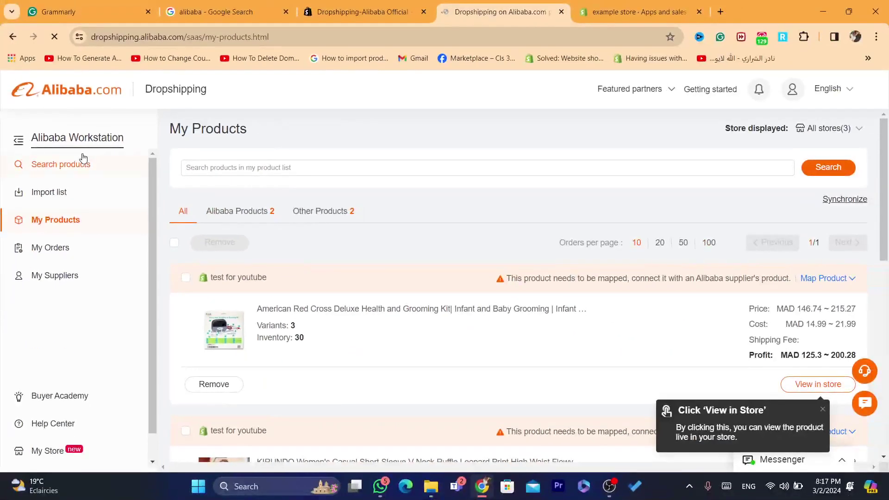
Search the dropshipping products for "makeup"
{"action": "left_click", "coordinate": [70, 162]}
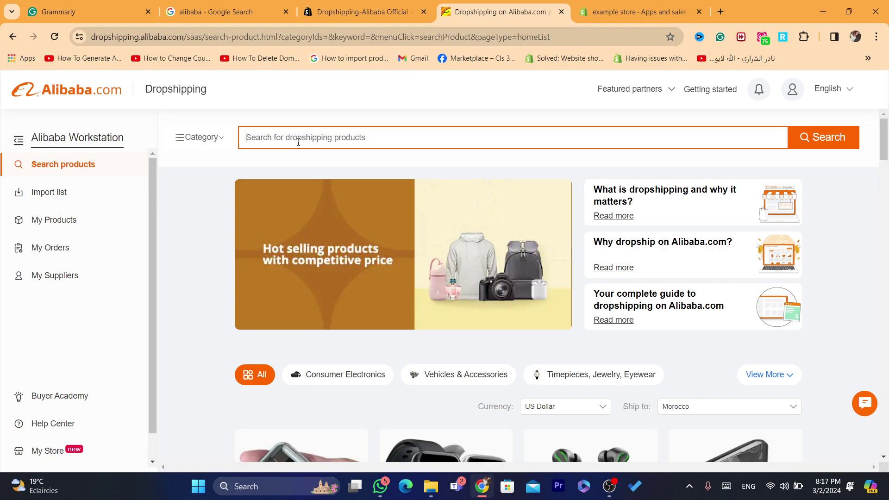
{"action": "type", "text": "amke"}
{"action": "key", "text": "BackSpace"}
{"action": "key", "text": "BackSpace"}
{"action": "key", "text": "BackSpace"}
{"action": "type", "text": "m"}
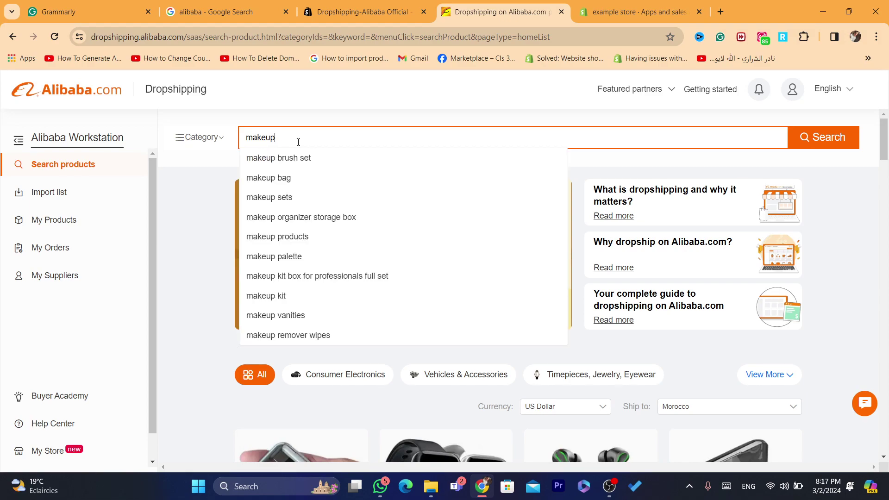
{"action": "key", "text": "Return"}
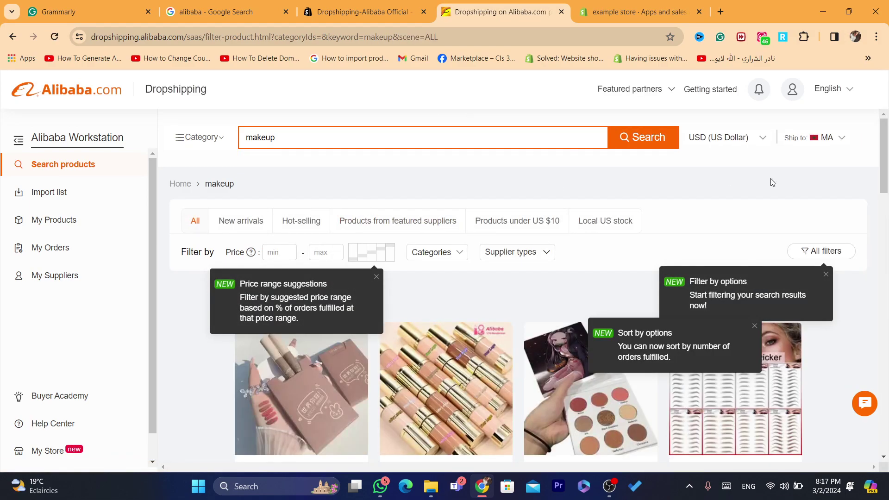
Open the Moisturizing Velvet Matte Lipsticks 5 PCS Set from the results and add it to the import list
{"action": "scroll", "coordinate": [887, 145], "scroll_direction": "down", "scroll_amount": 4}
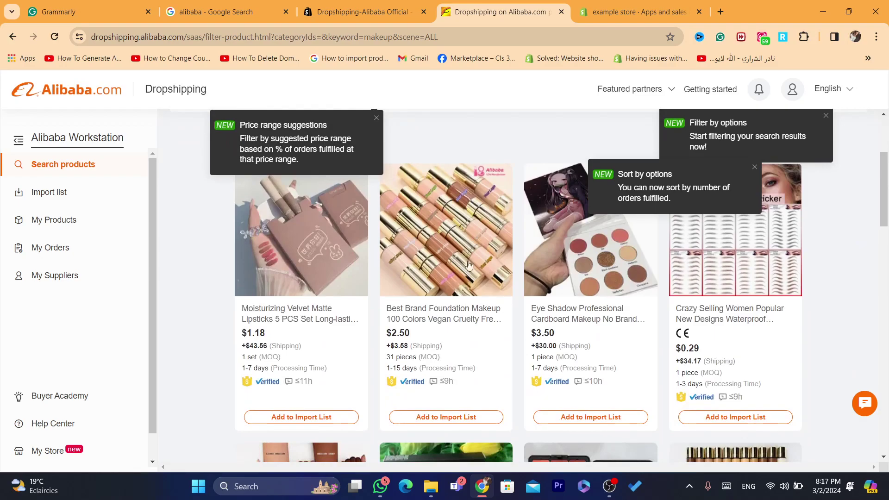
{"action": "left_click", "coordinate": [324, 232]}
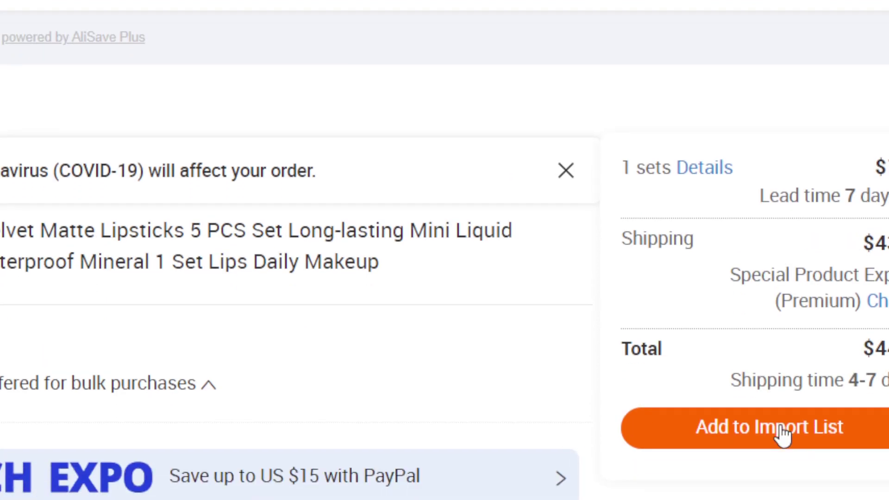
{"action": "left_click", "coordinate": [786, 436]}
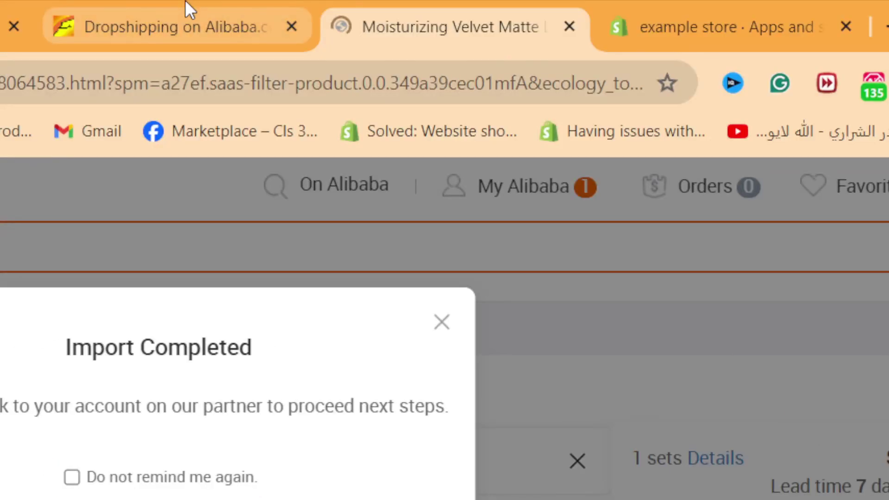
Return to the Alibaba Workstation and check the import list for the newly added lipstick set
{"action": "left_click", "coordinate": [189, 9]}
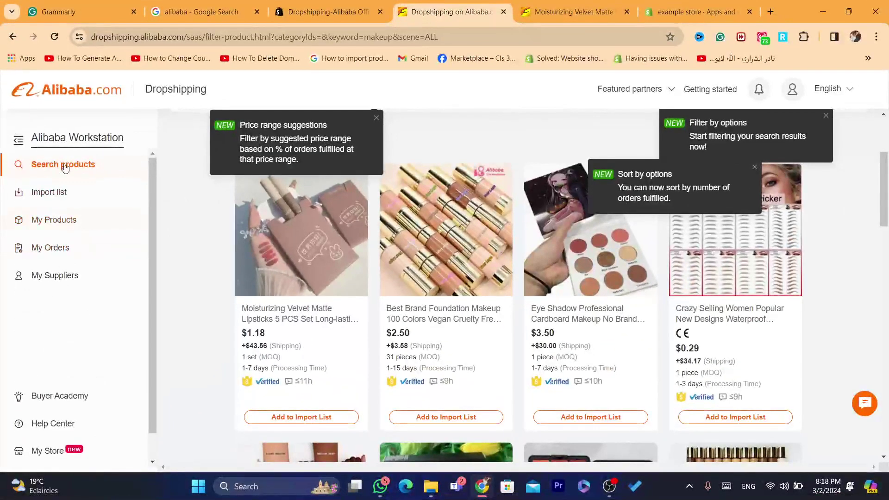
{"action": "left_click", "coordinate": [50, 198]}
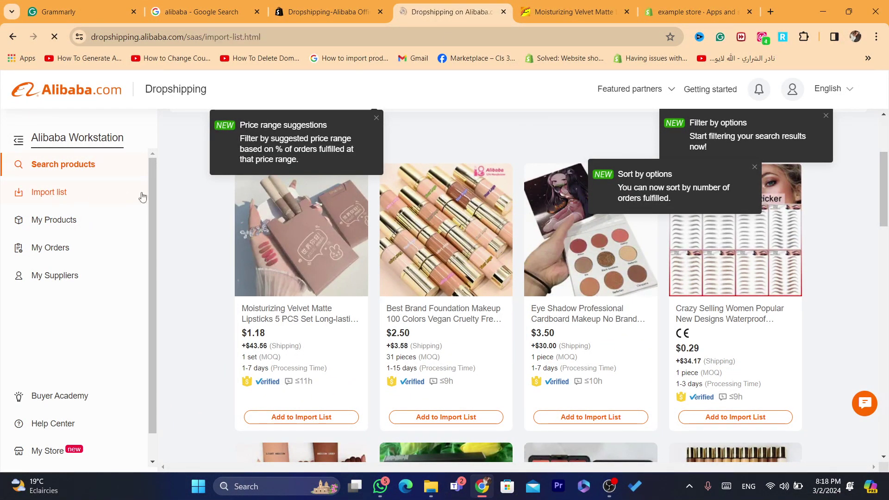
{"action": "scroll", "coordinate": [174, 201], "scroll_direction": "down", "scroll_amount": 5}
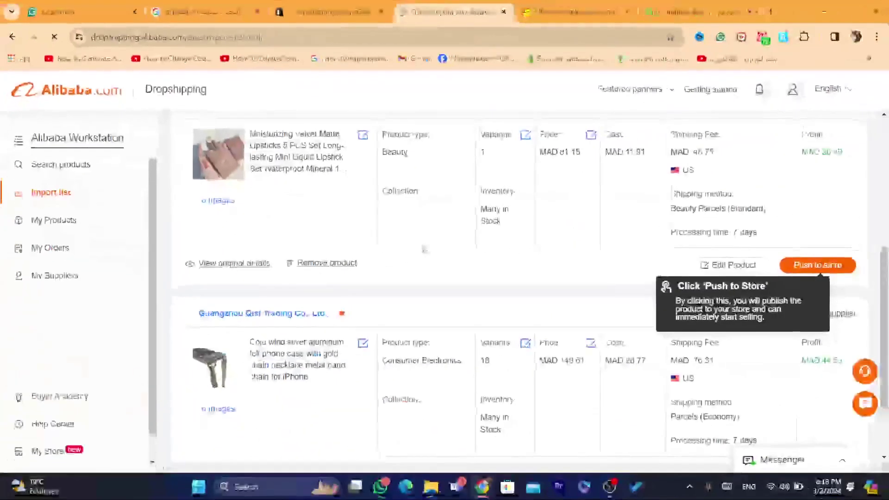
Switch to the Shopify admin, reload the Apps and sales channels settings and launch the Dropshipping-Alibaba Official app from there
{"action": "left_click", "coordinate": [328, 3]}
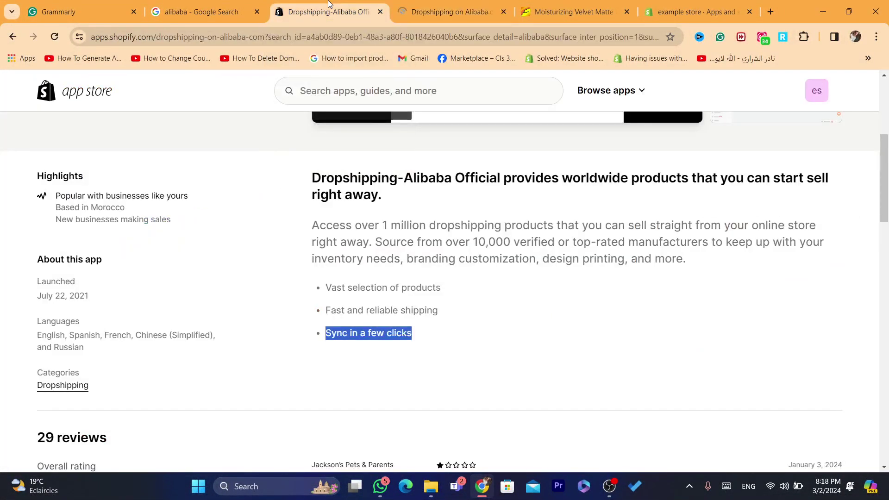
{"action": "left_click", "coordinate": [696, 4]}
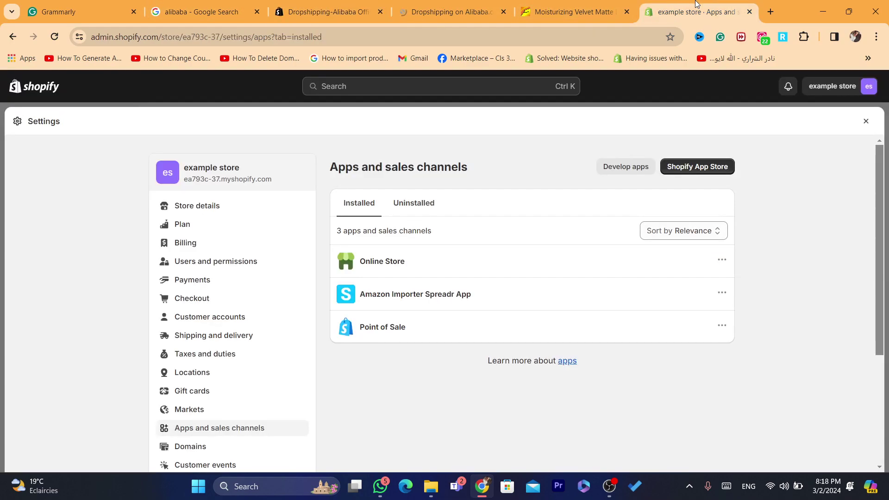
{"action": "left_click", "coordinate": [866, 121]}
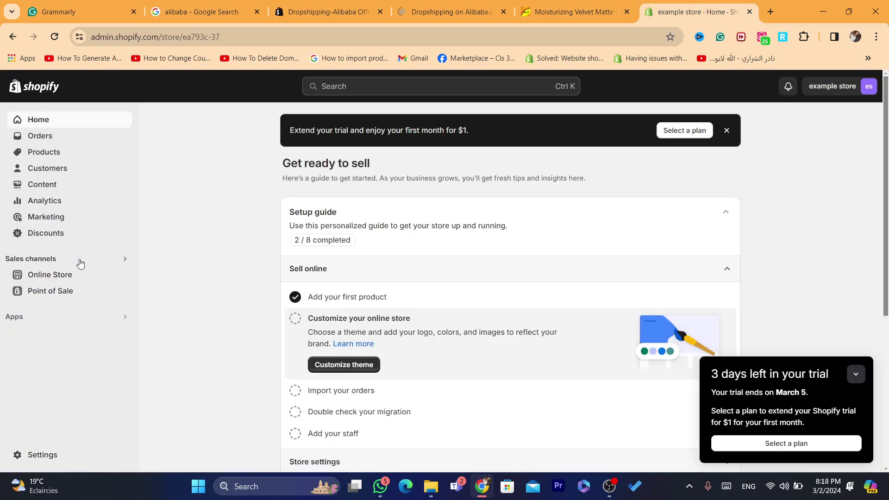
{"action": "left_click", "coordinate": [49, 456]}
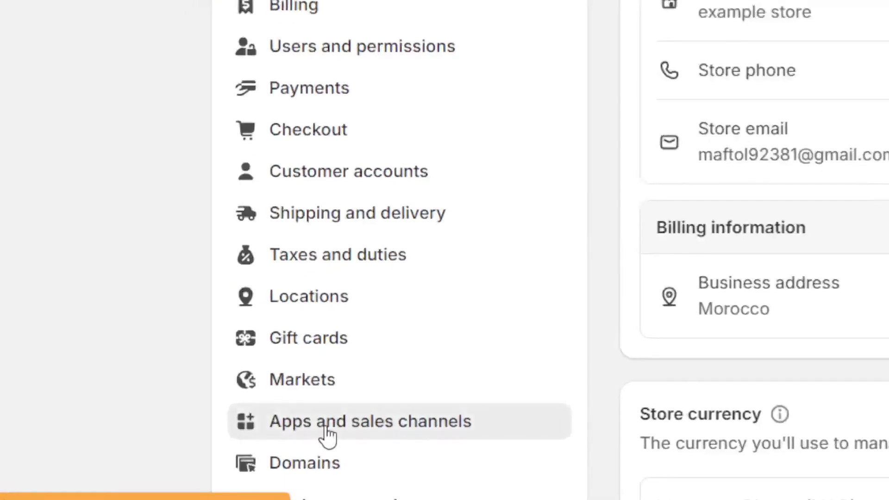
{"action": "left_click", "coordinate": [230, 426]}
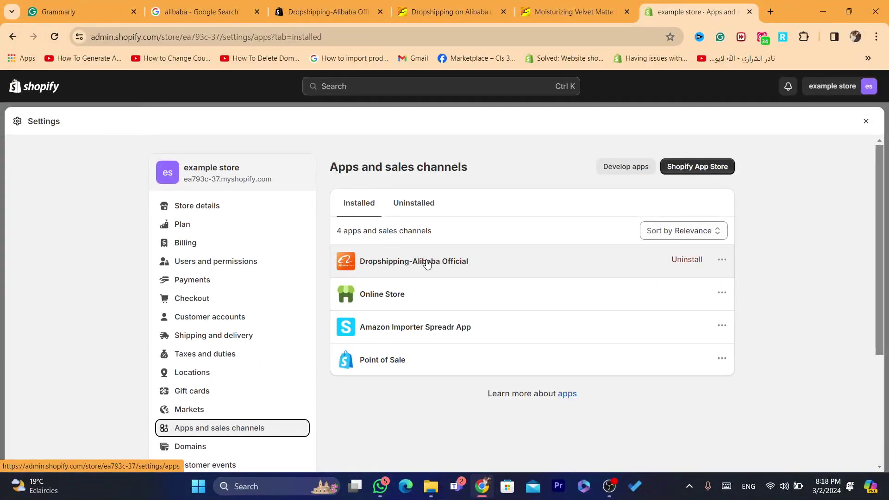
{"action": "left_click", "coordinate": [455, 250]}
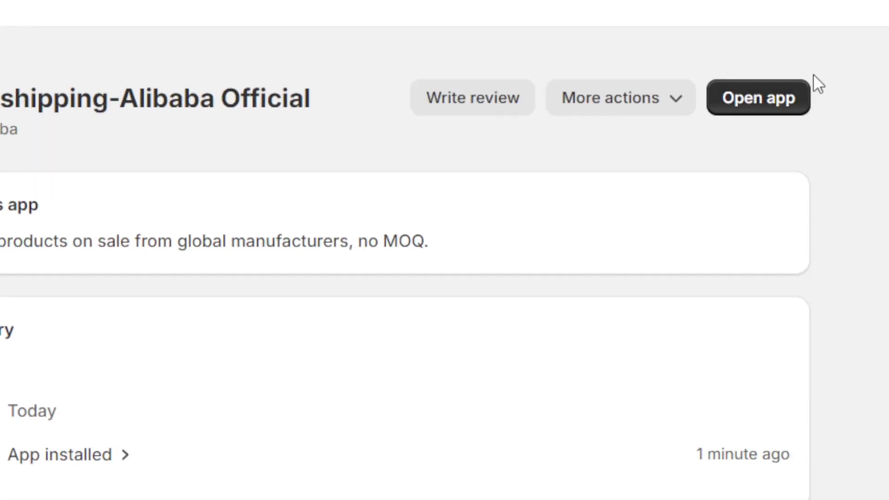
{"action": "left_click", "coordinate": [756, 106]}
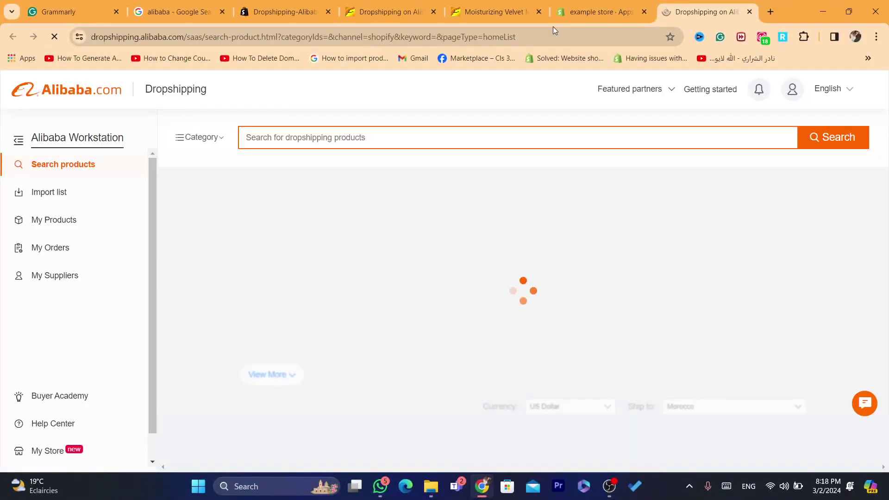
Open the import list, dismiss the Push to Store tip and start pushing the velvet matte lipstick set
{"action": "left_click", "coordinate": [59, 198]}
{"action": "scroll", "coordinate": [885, 164], "scroll_direction": "down", "scroll_amount": 5}
{"action": "scroll", "coordinate": [885, 164], "scroll_direction": "up", "scroll_amount": 5}
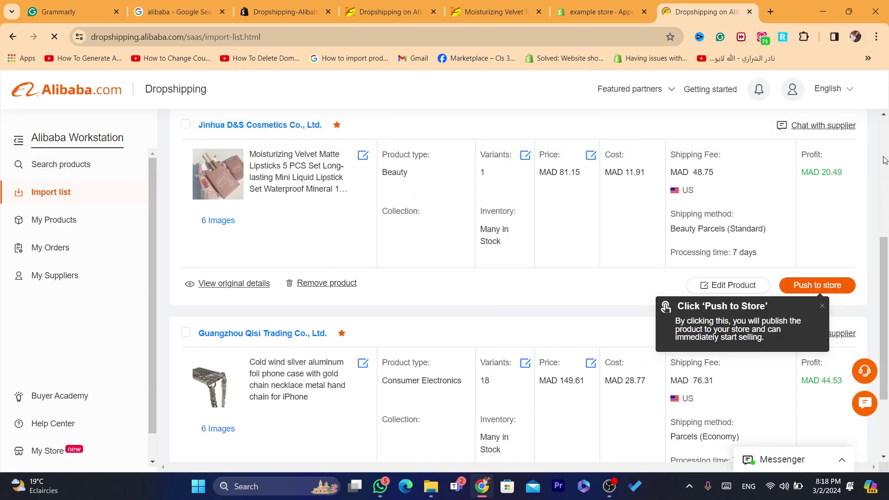
{"action": "left_click_drag", "start_coordinate": [885, 164], "coordinate": [888, 289]}
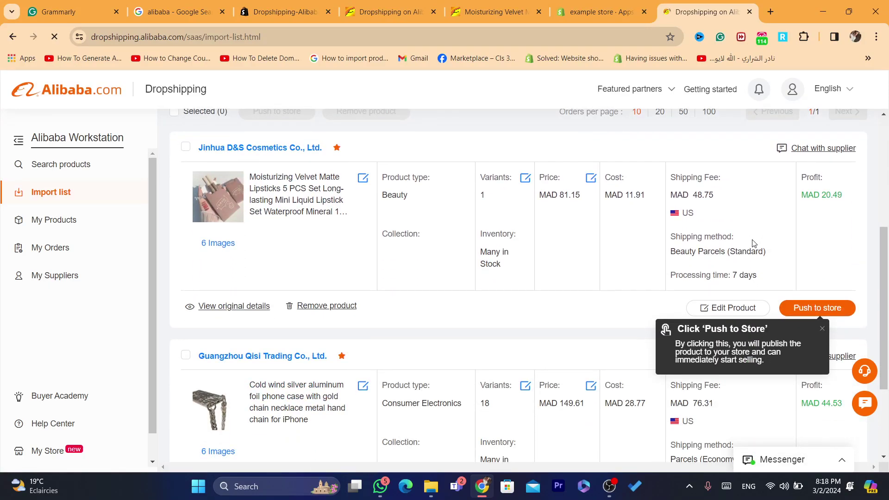
{"action": "left_click", "coordinate": [822, 330]}
{"action": "left_click", "coordinate": [804, 307]}
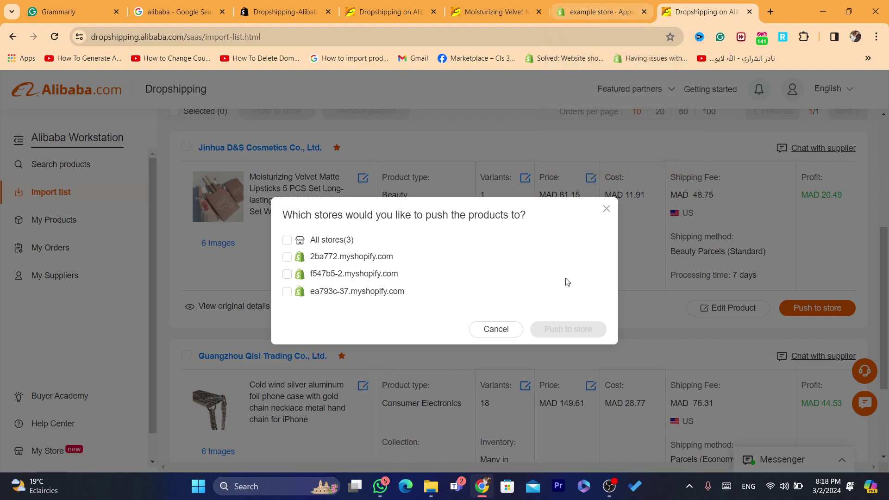
Check the store's domain in the Shopify settings, choose ea793c-37.myshopify.com as the target store and push the lipstick set to it
{"action": "left_click", "coordinate": [602, 11]}
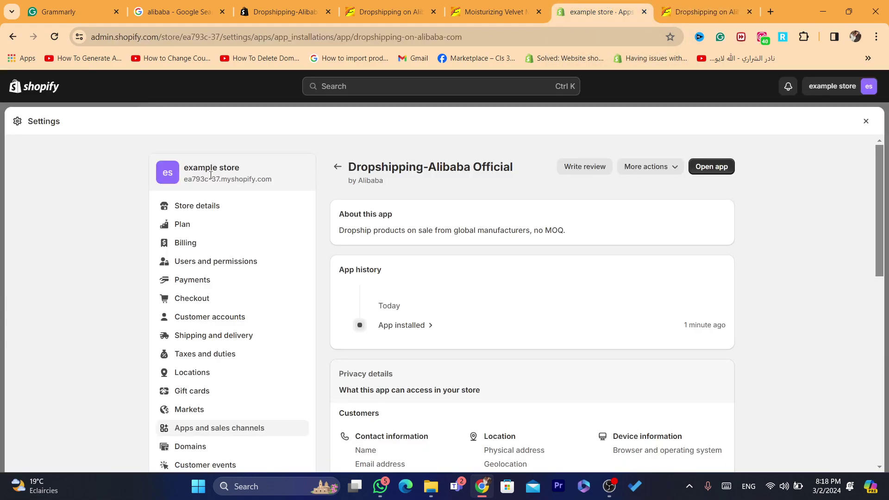
{"action": "left_click", "coordinate": [673, 7]}
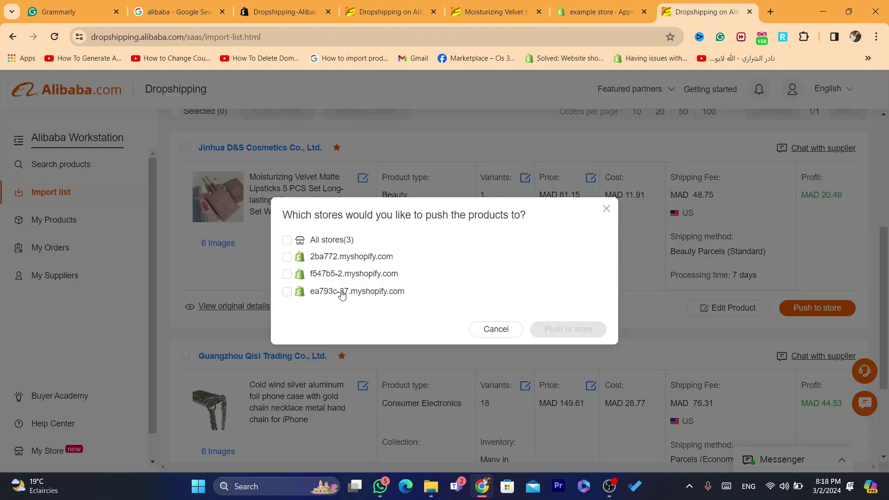
{"action": "left_click", "coordinate": [288, 292]}
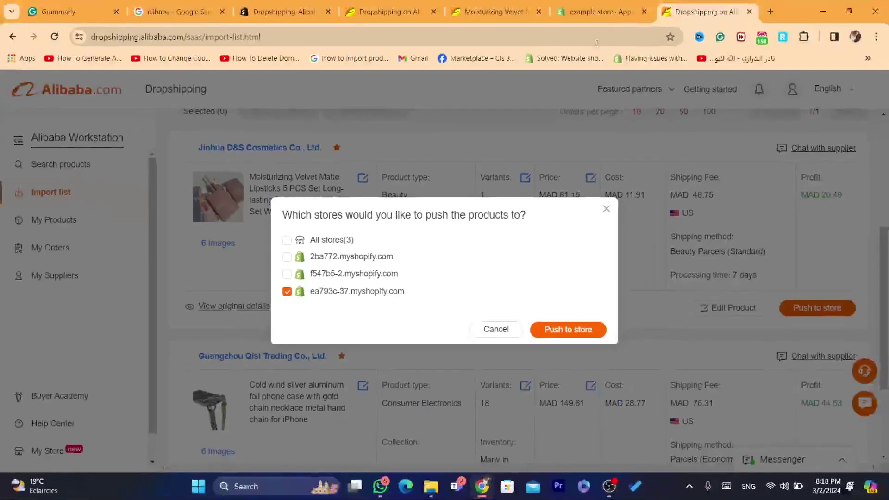
{"action": "left_click", "coordinate": [625, 5]}
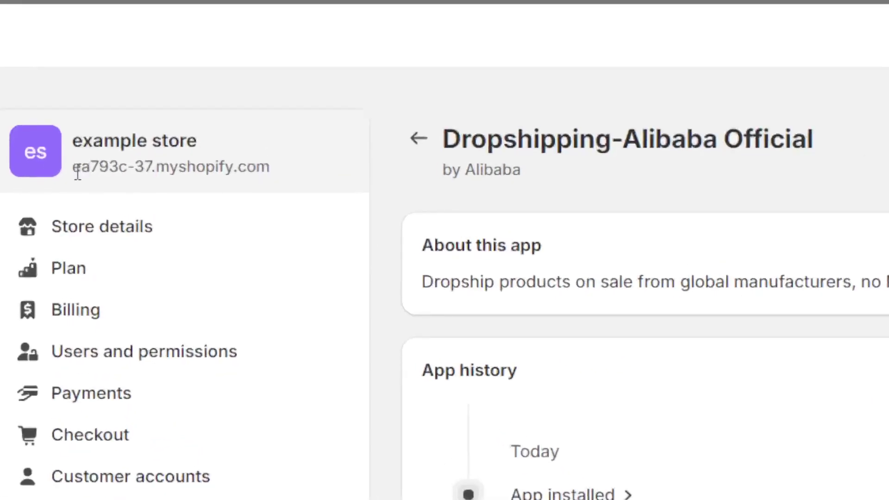
{"action": "left_click_drag", "start_coordinate": [185, 184], "coordinate": [323, 184]}
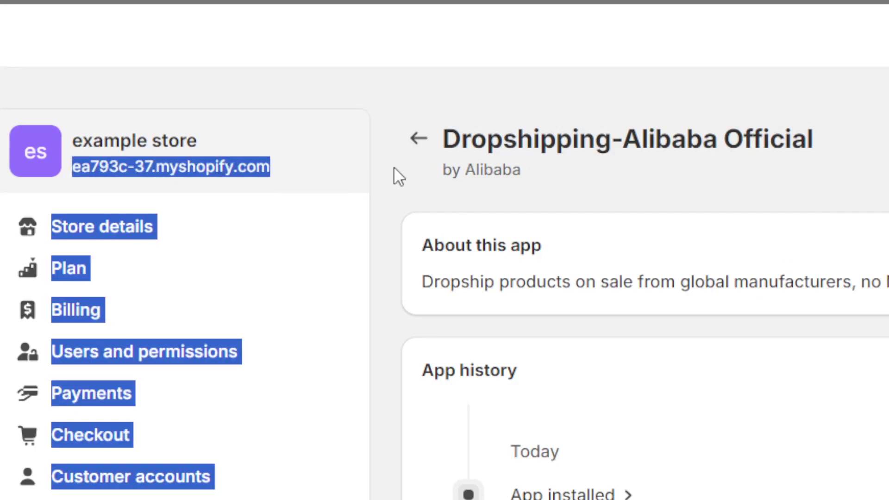
{"action": "left_click", "coordinate": [697, 5]}
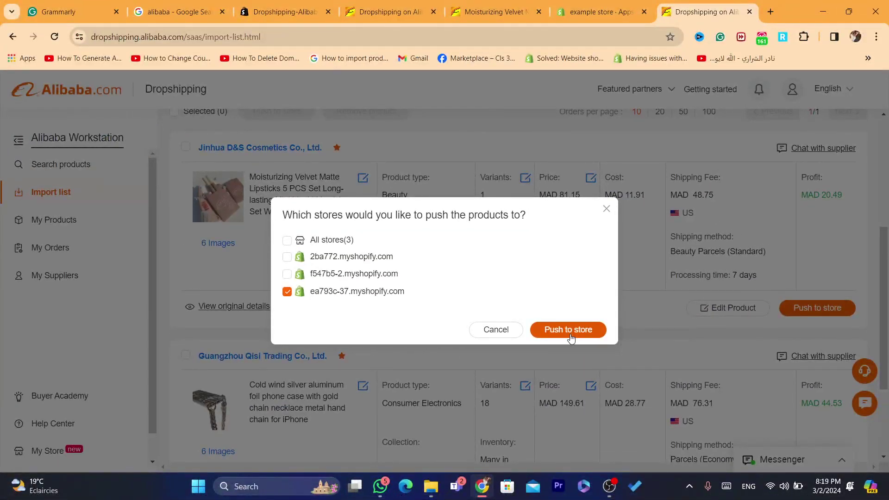
{"action": "left_click", "coordinate": [570, 330]}
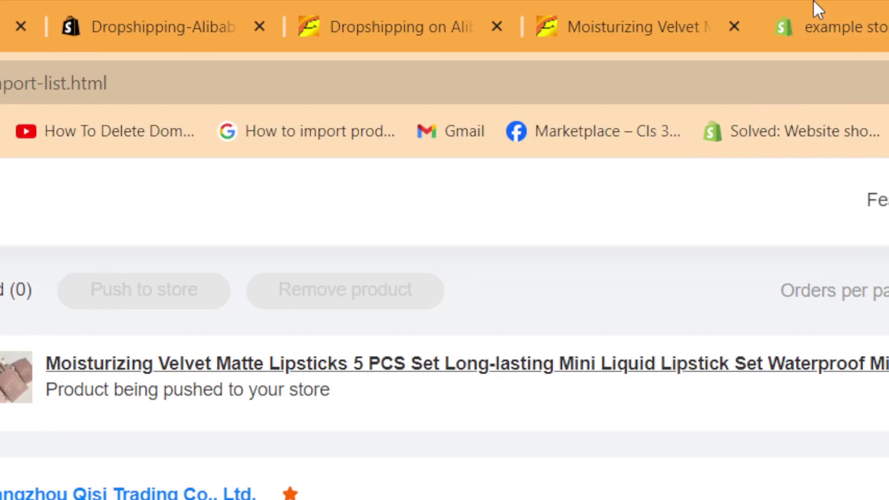
Open the product list in the Shopify admin and preview the imported lipstick set on the online store
{"action": "left_click", "coordinate": [814, 9]}
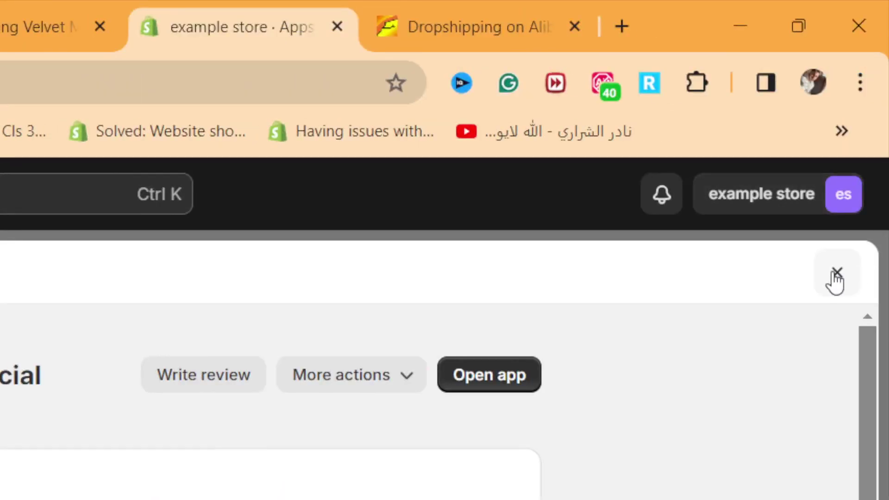
{"action": "left_click", "coordinate": [887, 273]}
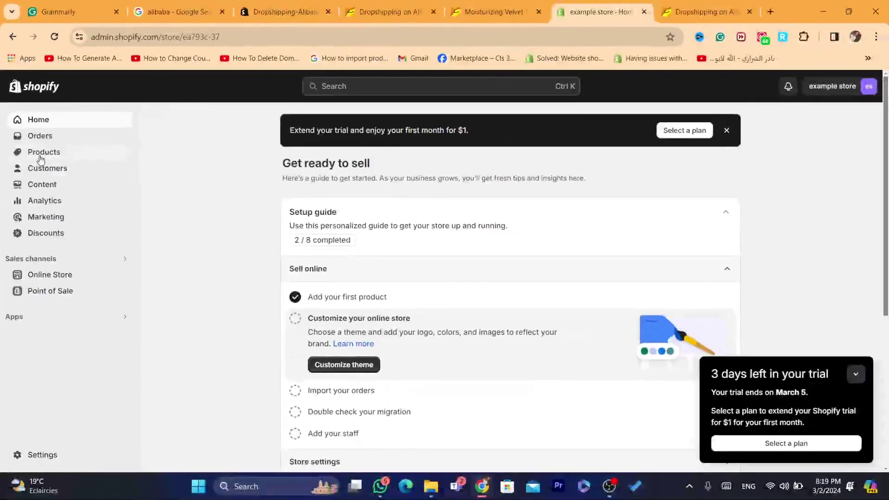
{"action": "left_click", "coordinate": [40, 156]}
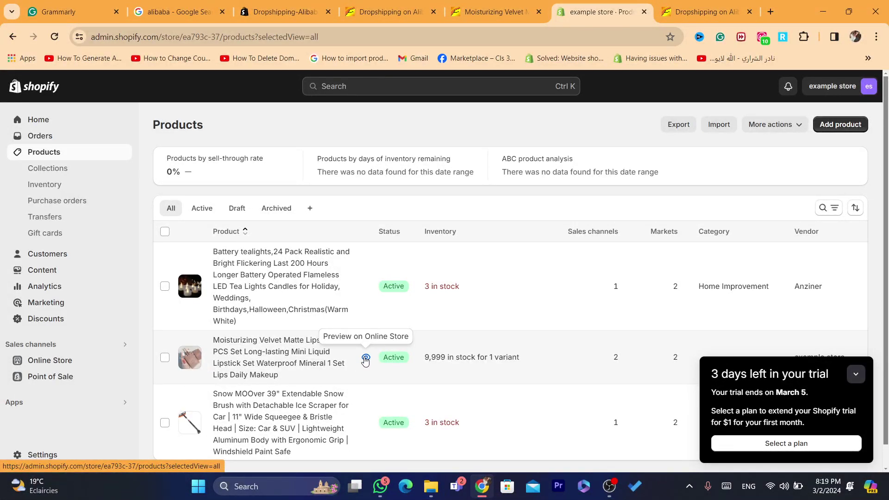
{"action": "left_click", "coordinate": [366, 358]}
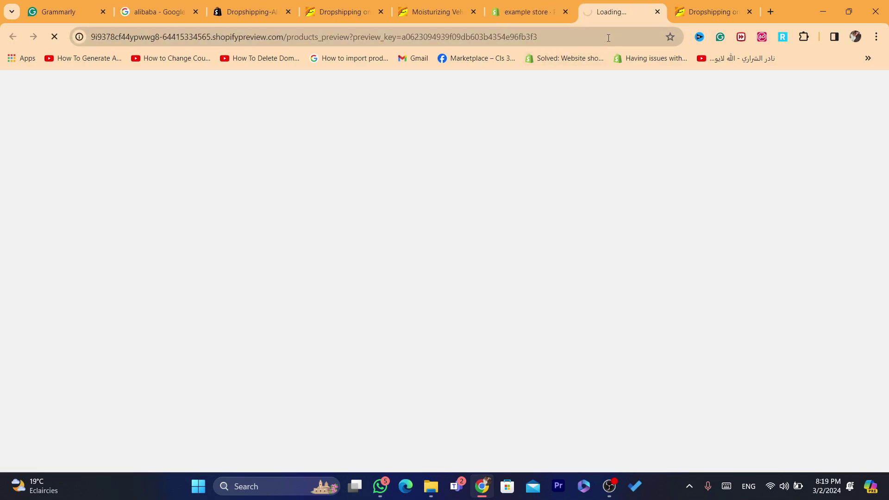
Examine the lipstick set's preview page, its images and title, and check the push status in the Alibaba import list
{"action": "scroll", "coordinate": [654, 181], "scroll_direction": "down", "scroll_amount": 15}
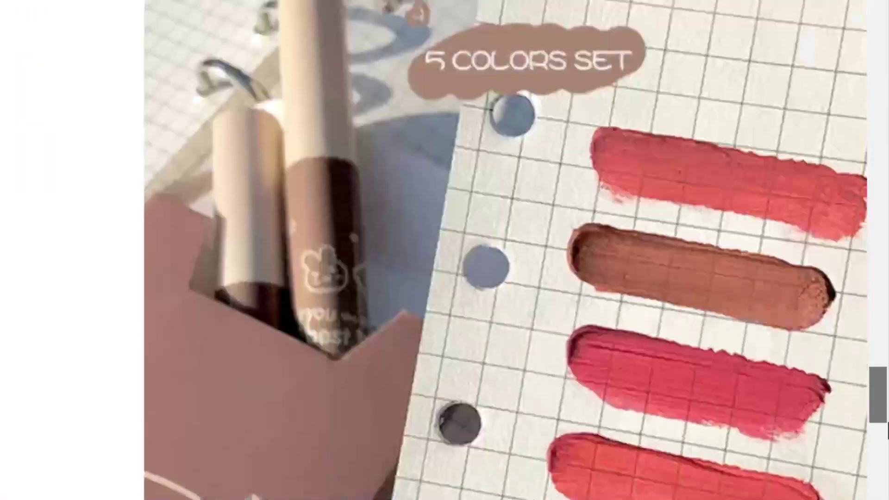
{"action": "left_click_drag", "start_coordinate": [887, 430], "coordinate": [878, 99]}
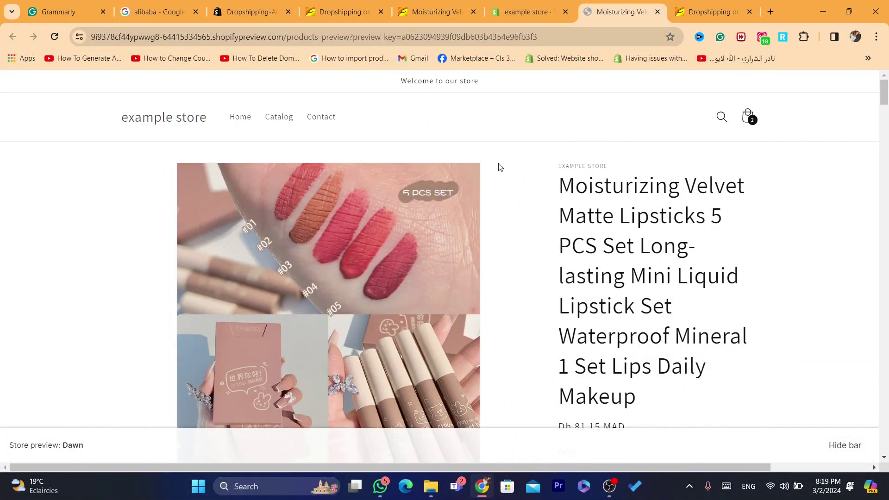
{"action": "left_click_drag", "start_coordinate": [577, 177], "coordinate": [649, 306]}
{"action": "left_click", "coordinate": [677, 389]}
{"action": "left_click_drag", "start_coordinate": [554, 180], "coordinate": [672, 308]}
{"action": "left_click", "coordinate": [696, 3]}
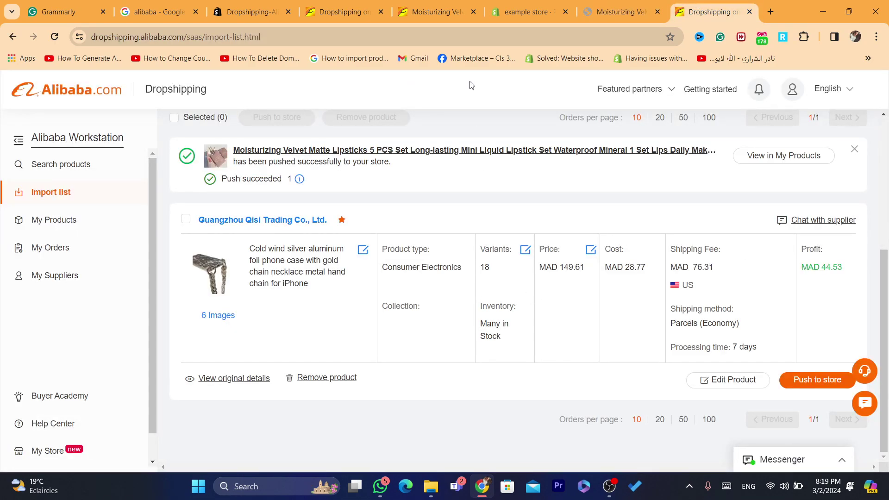
{"action": "left_click", "coordinate": [611, 4]}
{"action": "left_click", "coordinate": [661, 274]}
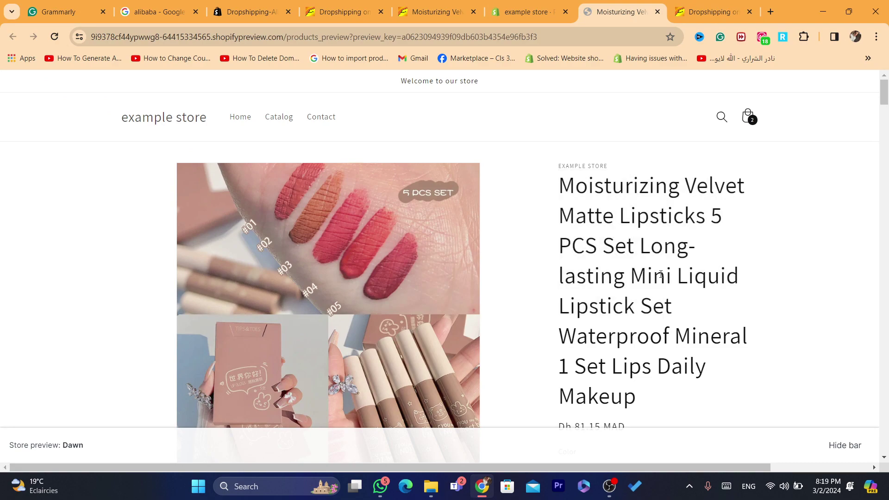
{"action": "left_click_drag", "start_coordinate": [554, 181], "coordinate": [638, 321]}
{"action": "left_click_drag", "start_coordinate": [658, 418], "coordinate": [560, 184]}
{"action": "left_click", "coordinate": [588, 189]}
{"action": "left_click", "coordinate": [562, 183]}
Return to the Shopify admin and open the Orders page
{"action": "key", "text": "ctrl+shift+Tab"}
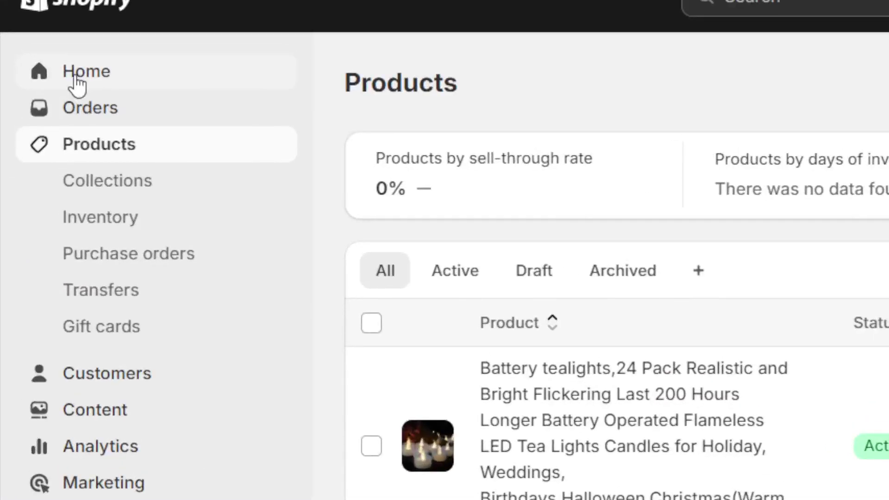
{"action": "left_click", "coordinate": [35, 121]}
{"action": "left_click", "coordinate": [95, 111]}
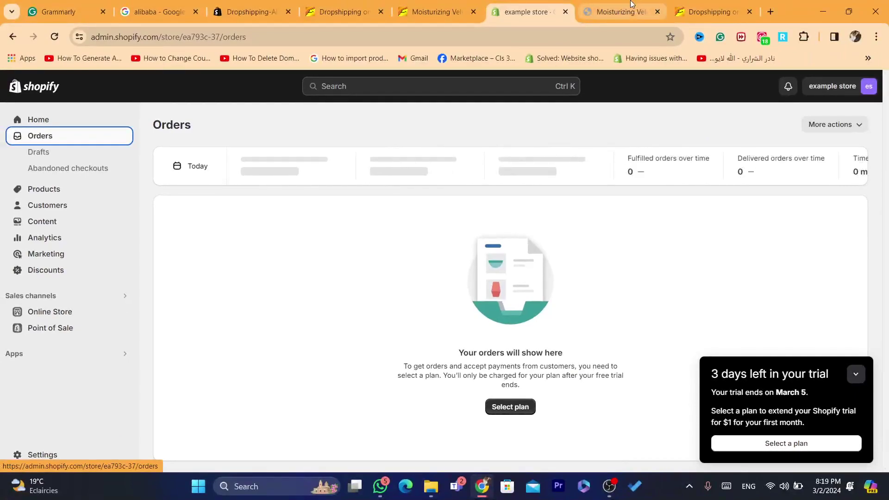
Go back to the Alibaba Workstation and open My Orders
{"action": "left_click", "coordinate": [621, 11]}
{"action": "left_click", "coordinate": [712, 6]}
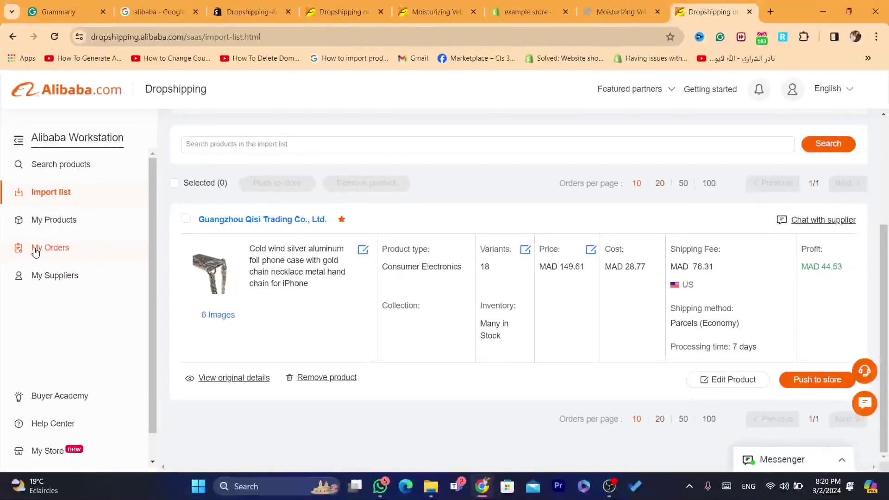
{"action": "left_click", "coordinate": [79, 361]}
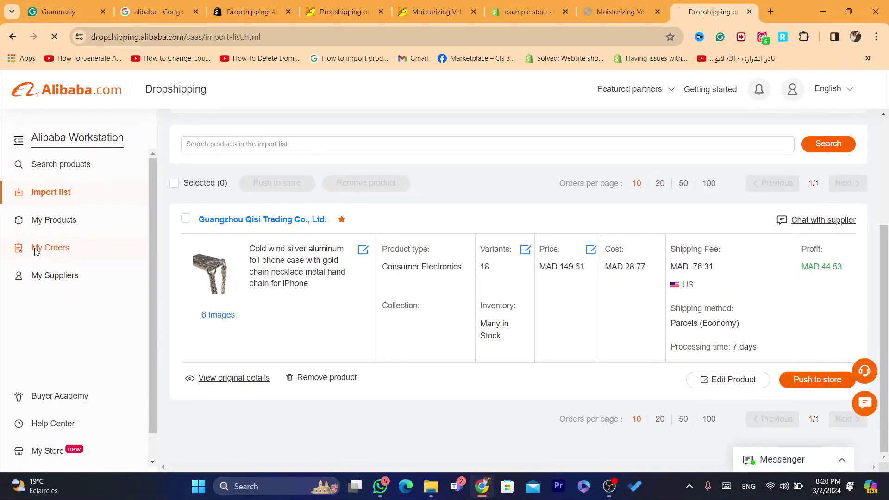